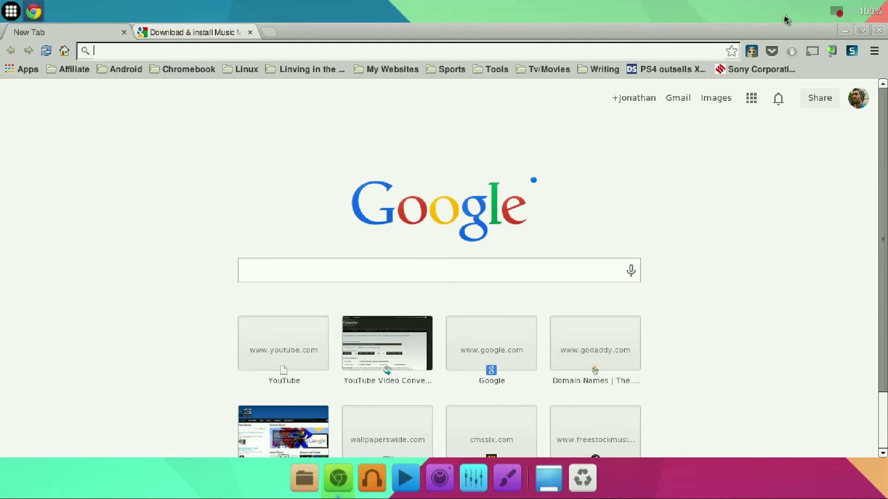
Step: Open the Music Manager install help and follow 'Download Music Manager now' to the upload page
click(178, 37)
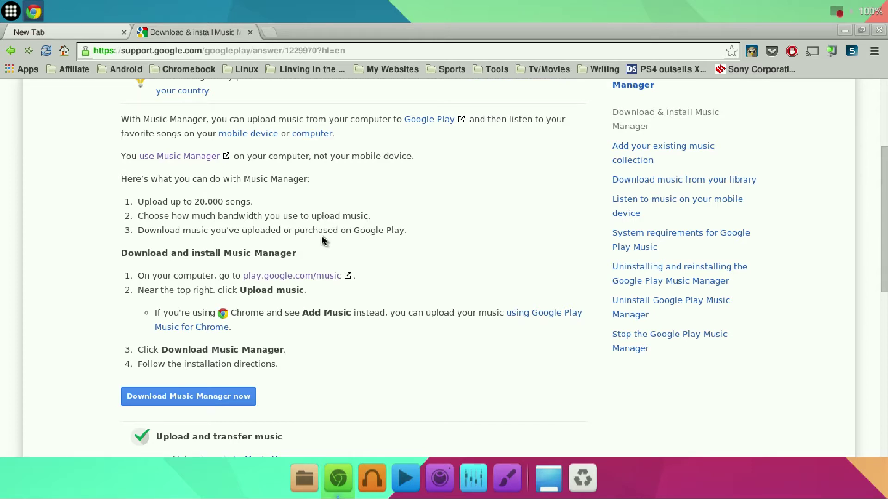
scroll(258, 198, up, 5)
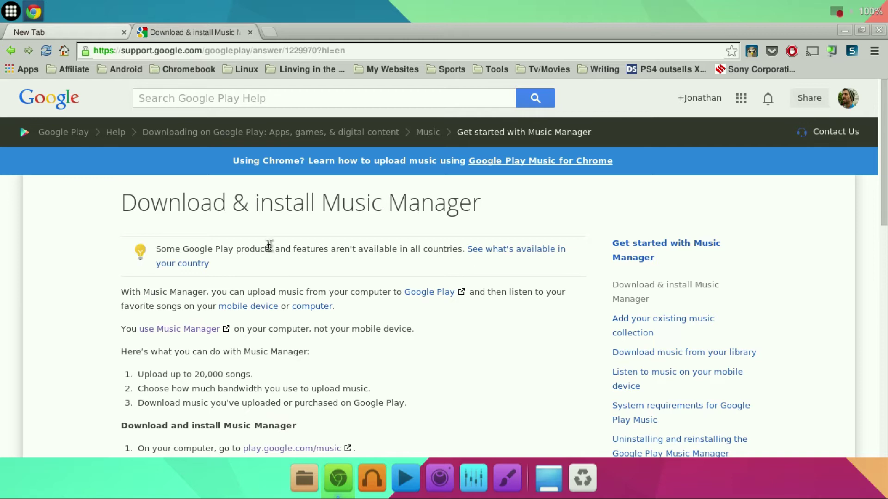
scroll(267, 248, down, 5)
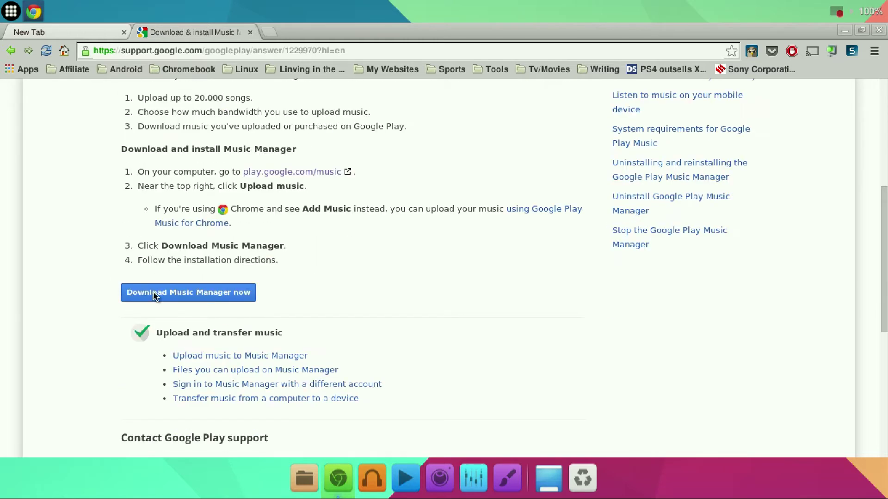
click(254, 353)
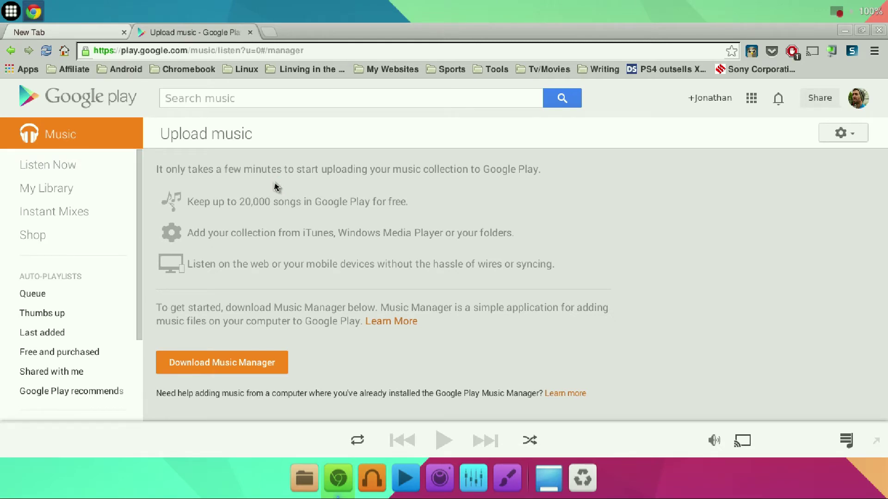
Step: Download the '64 bit .deb (For Debian/Ubuntu)' Music Manager package and keep it past the warning
click(224, 367)
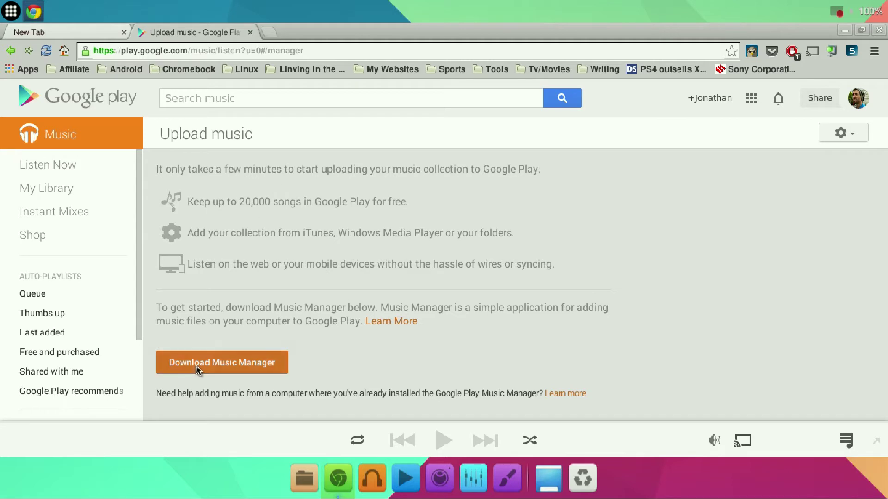
scroll(326, 364, down, 2)
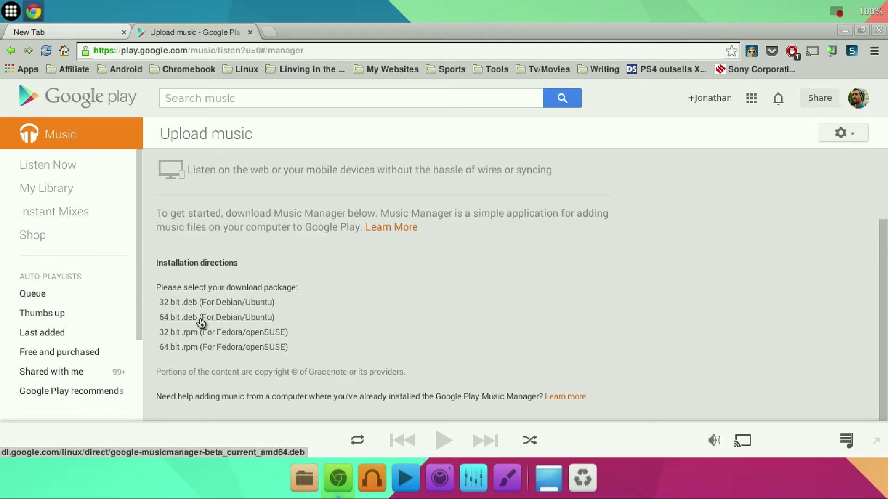
click(200, 323)
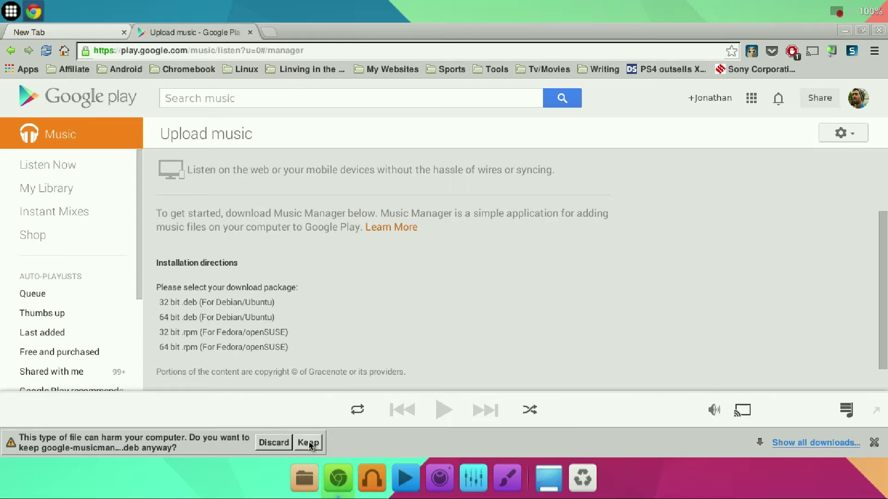
click(308, 443)
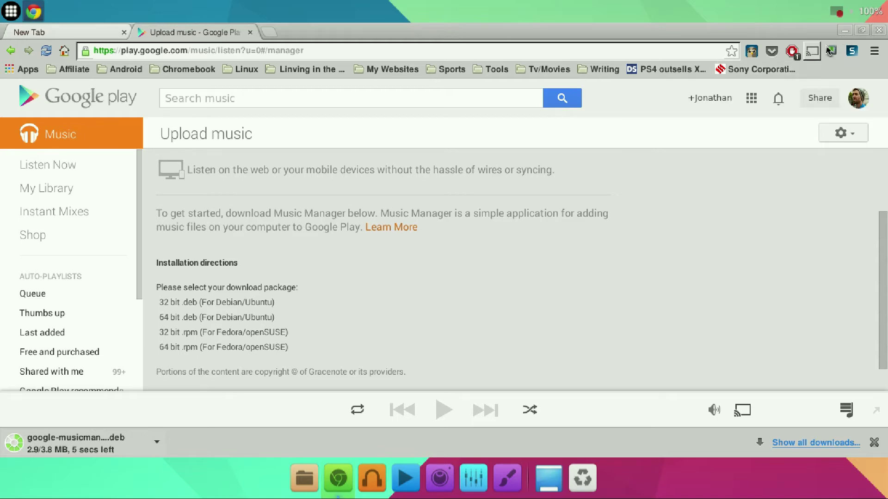
Step: Close Chrome and select google-musicmanager-beta_current_amd64.deb in File Manager's Downloads folder
click(880, 31)
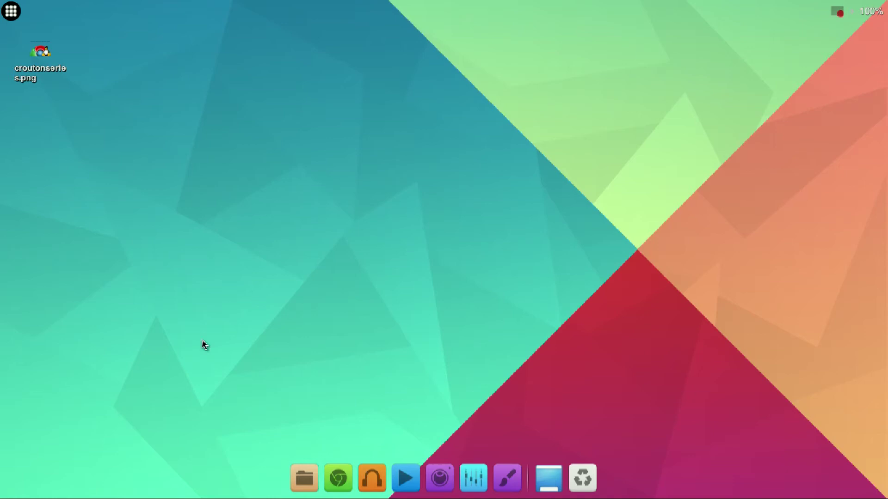
click(304, 477)
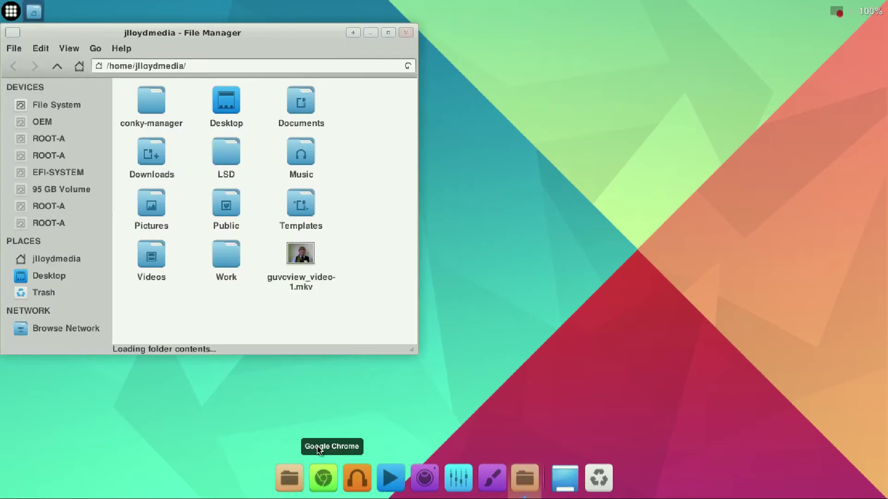
drag(214, 37, 294, 37)
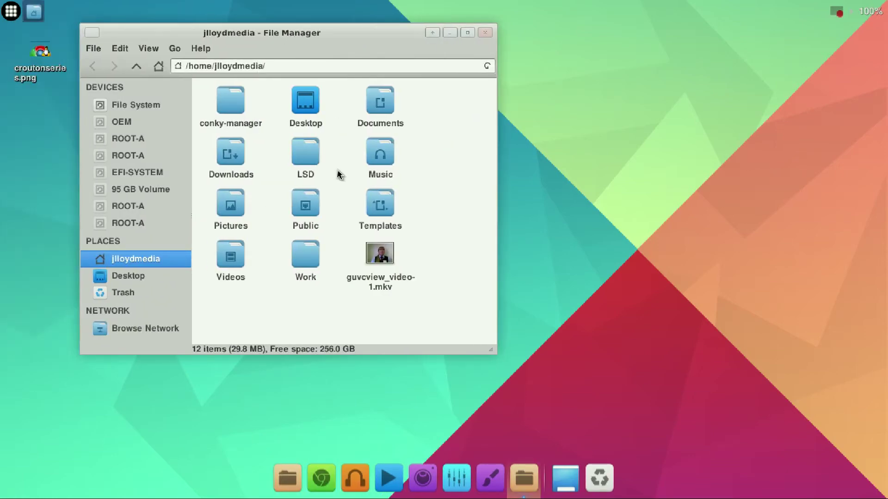
double_click(249, 154)
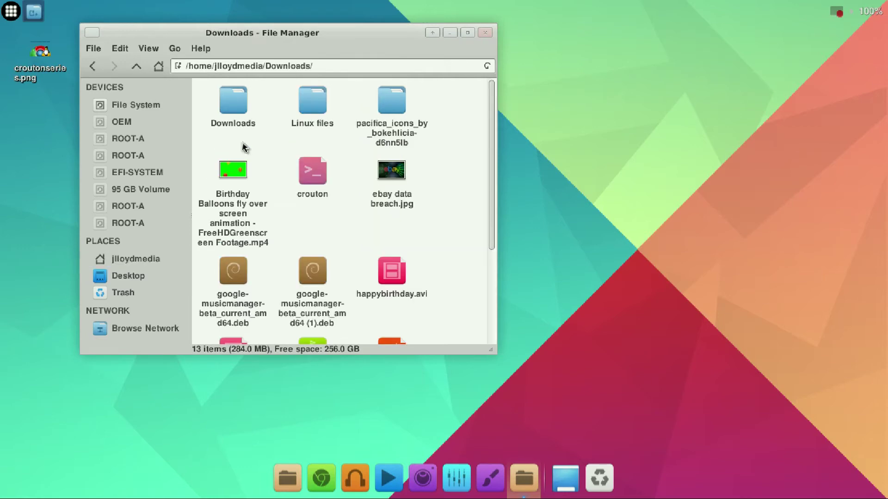
scroll(368, 125, down, 3)
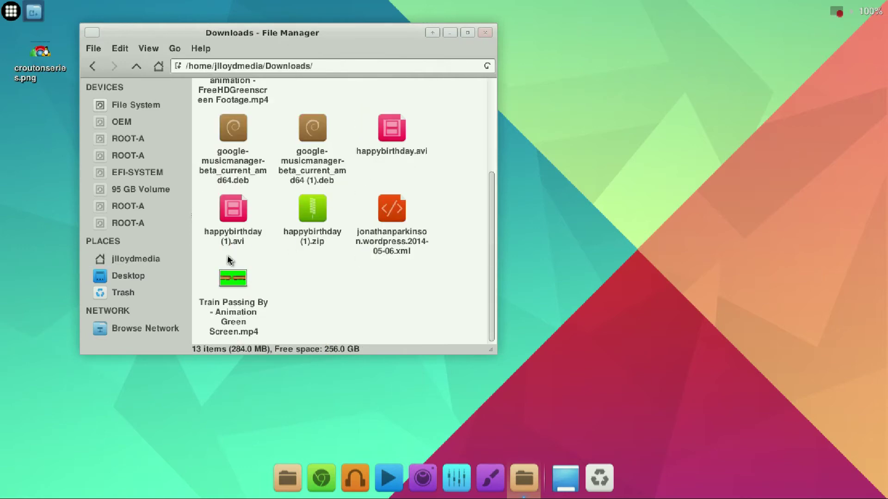
click(235, 167)
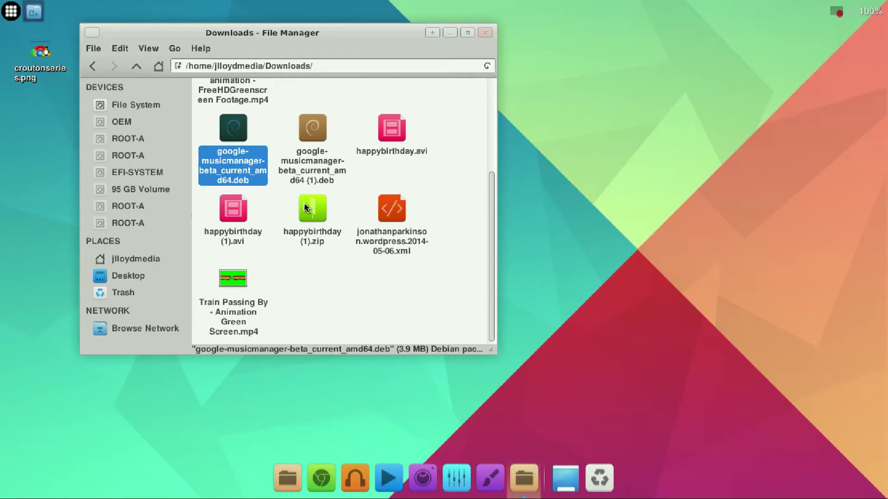
Step: Reinstall the .deb through Ubuntu Software Center, then close Software Center and File Manager
right_click(233, 137)
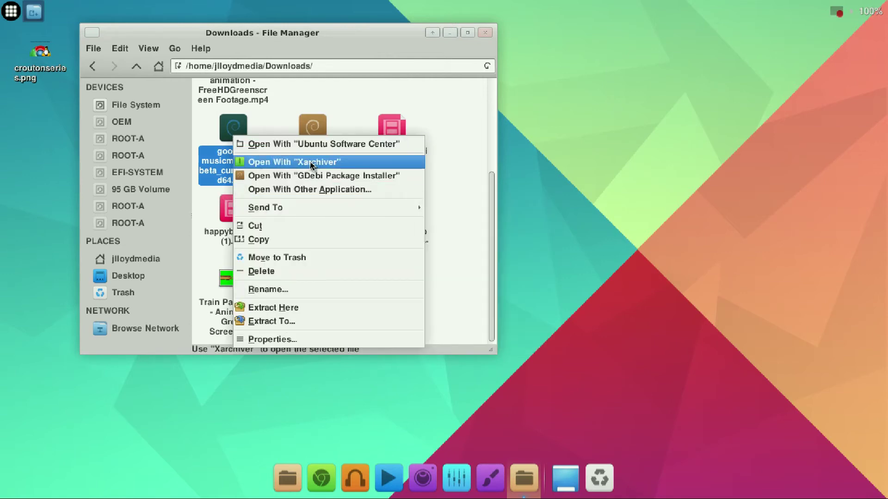
click(302, 147)
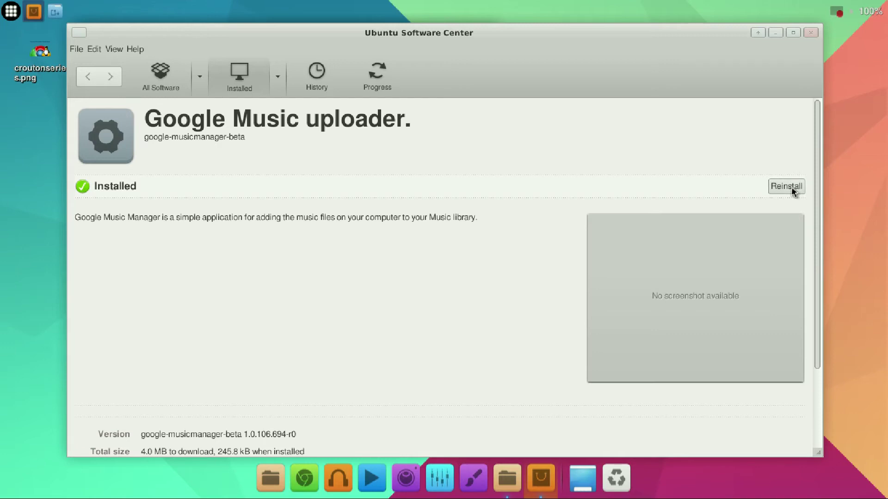
click(792, 187)
click(810, 33)
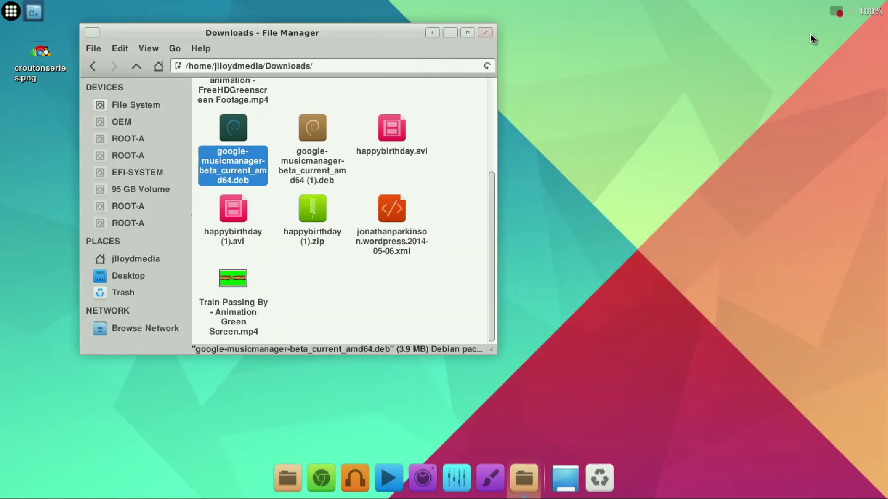
click(484, 34)
Step: Launch Google Music Manager from the applications menu and open its tray icon menu
click(11, 10)
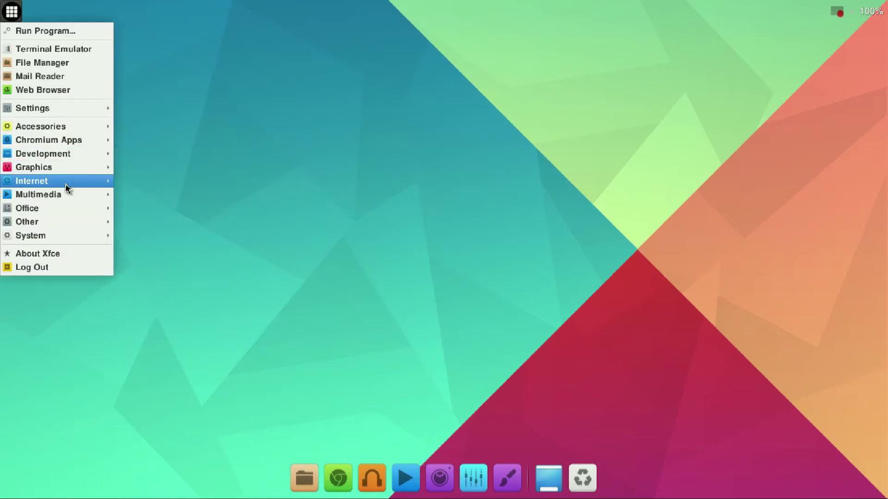
mouse_move(48, 197)
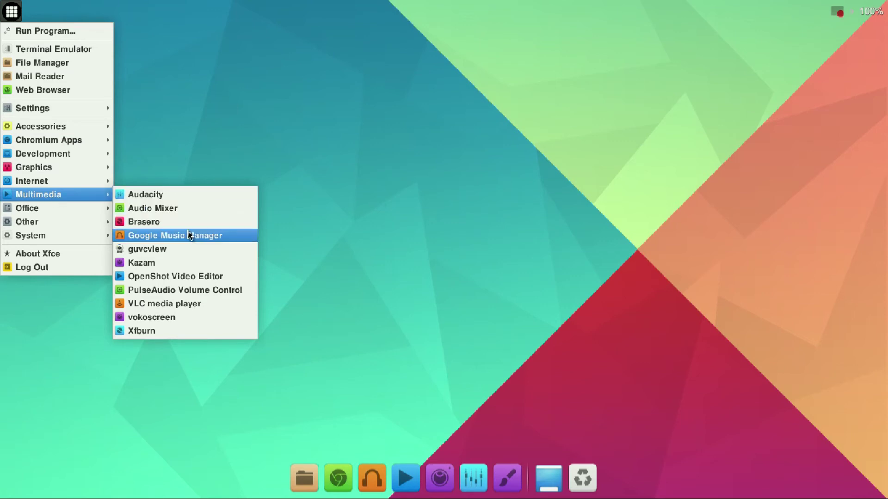
click(164, 237)
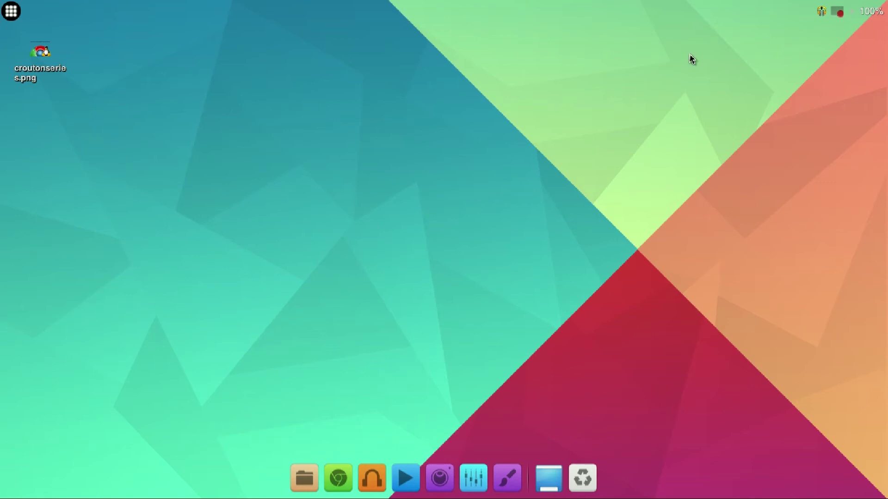
click(820, 15)
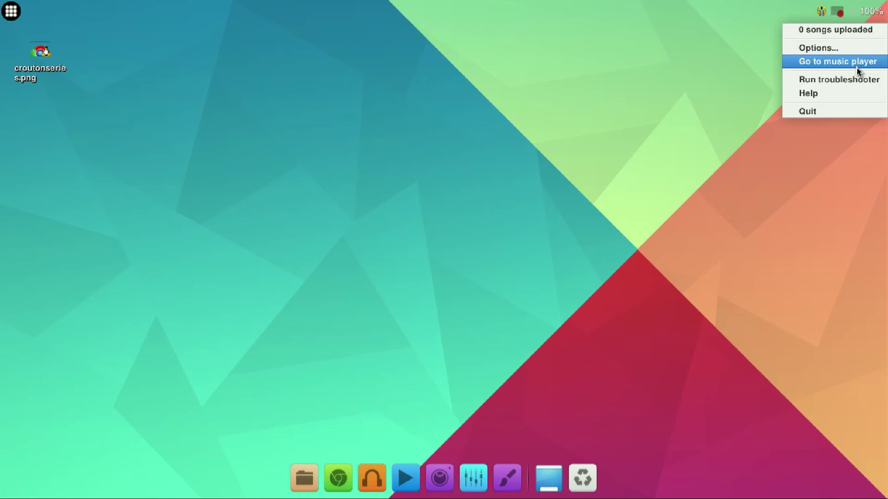
click(827, 47)
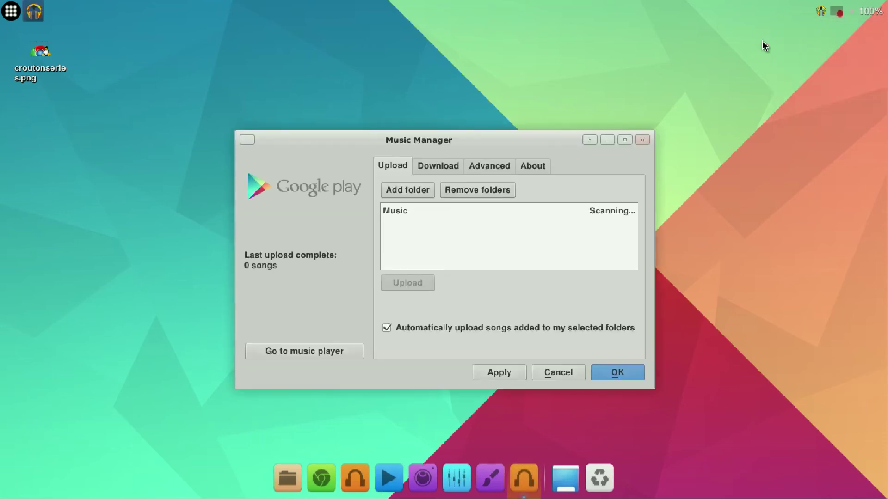
drag(436, 141, 399, 110)
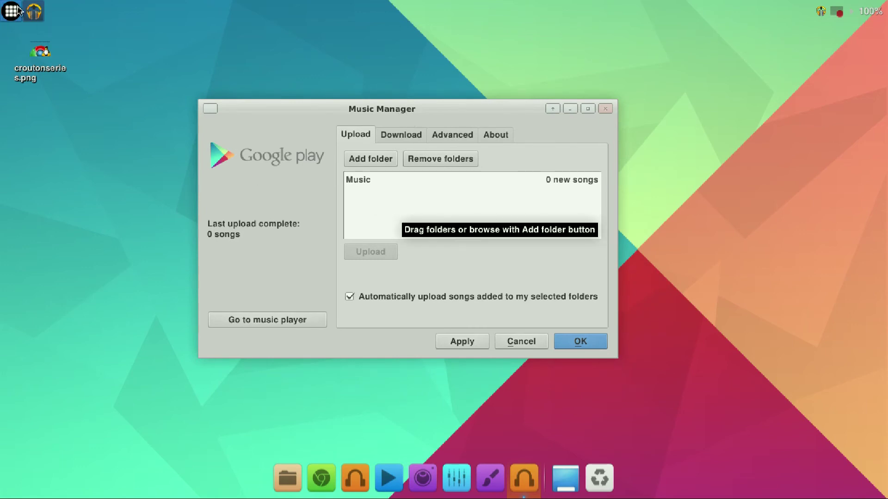
drag(338, 109, 301, 82)
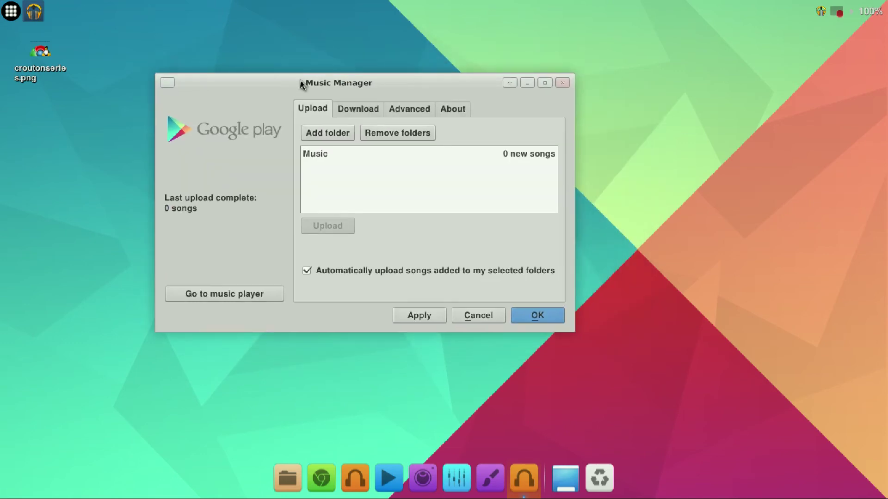
drag(382, 82, 388, 82)
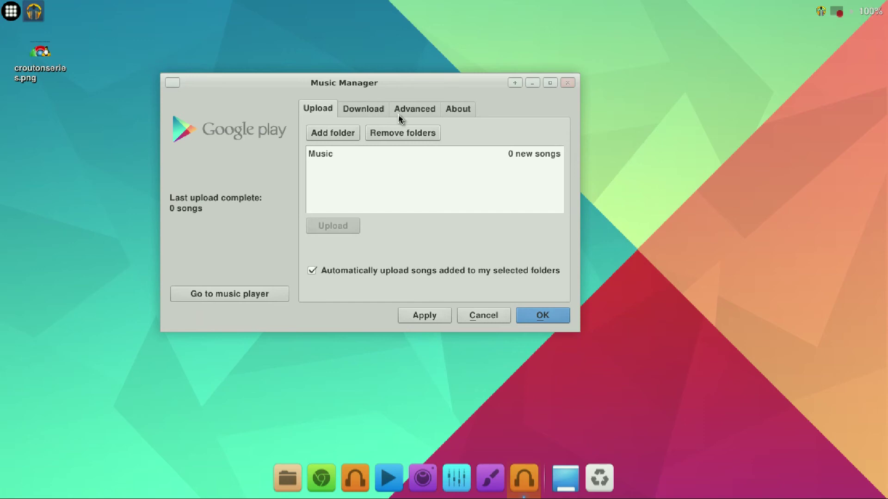
click(334, 155)
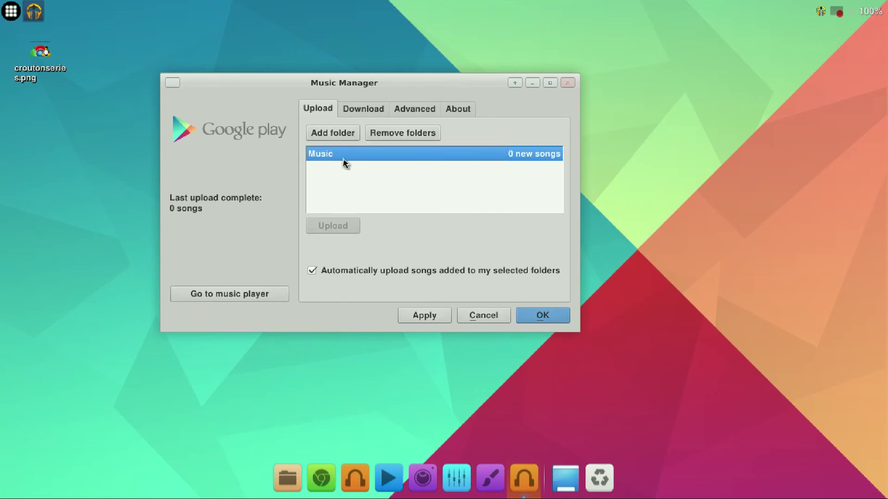
Step: Start adding another upload folder and browse to Downloads in the folder picker
click(352, 133)
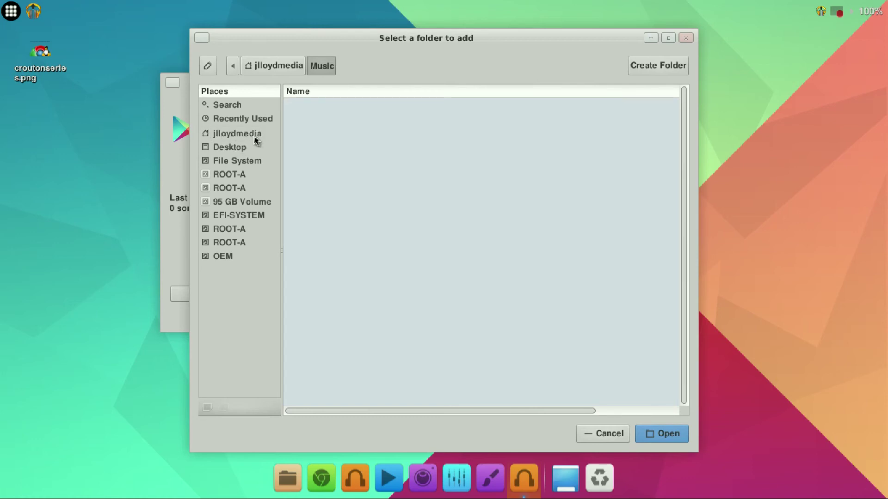
click(228, 133)
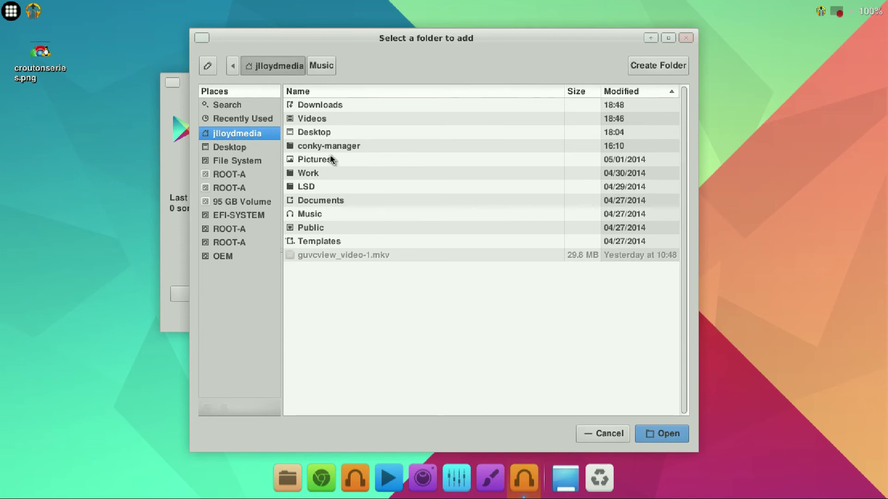
double_click(321, 108)
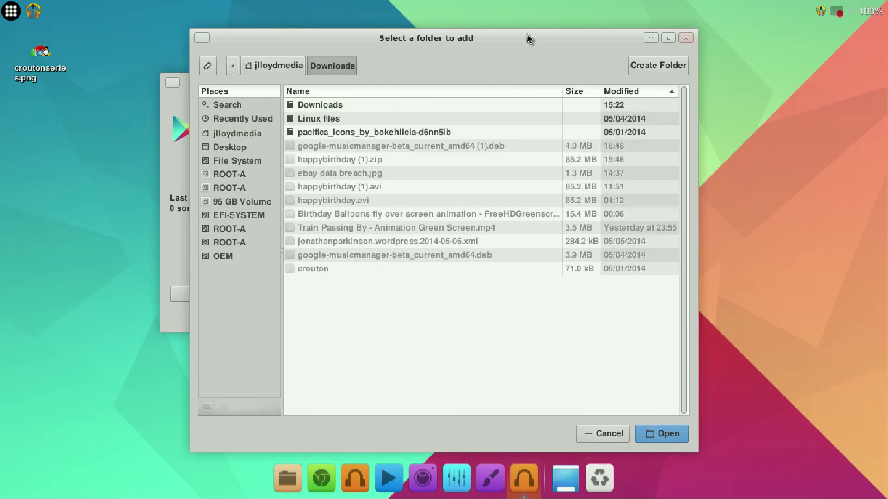
drag(527, 34, 410, 45)
Step: Create a folder named 'Music' in Downloads, add it as an upload folder, and apply
click(560, 78)
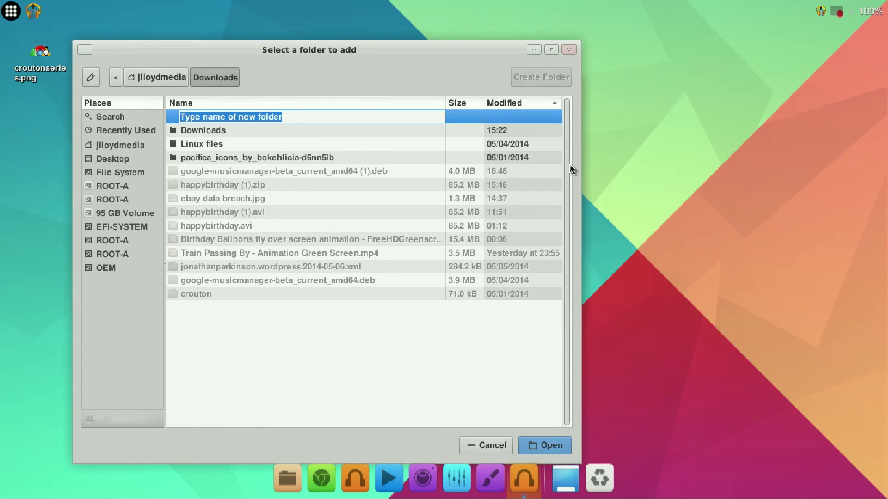
text(Music)
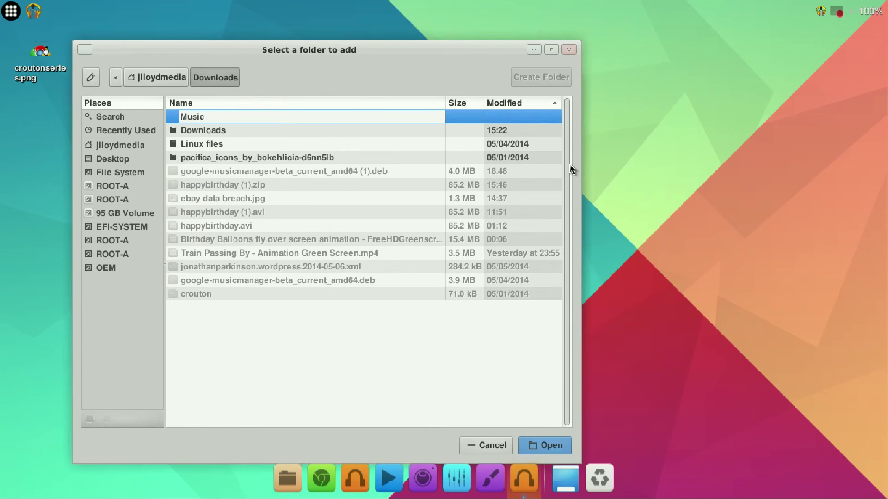
key(Return)
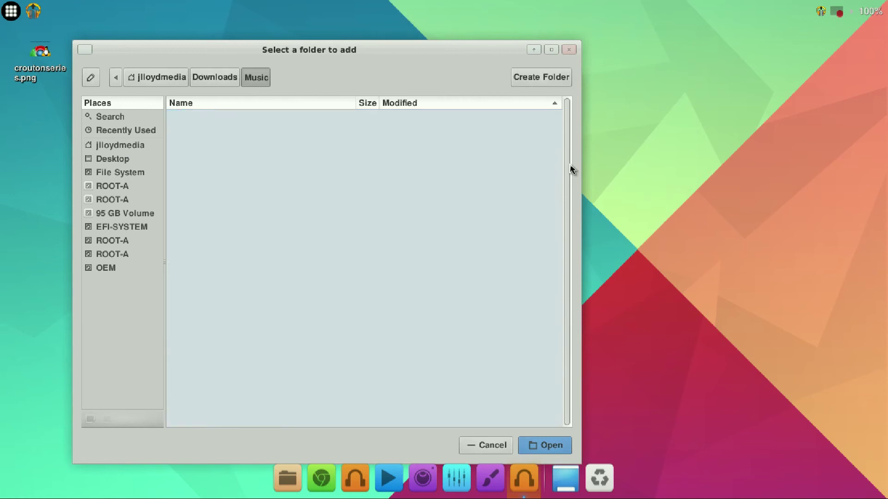
click(544, 446)
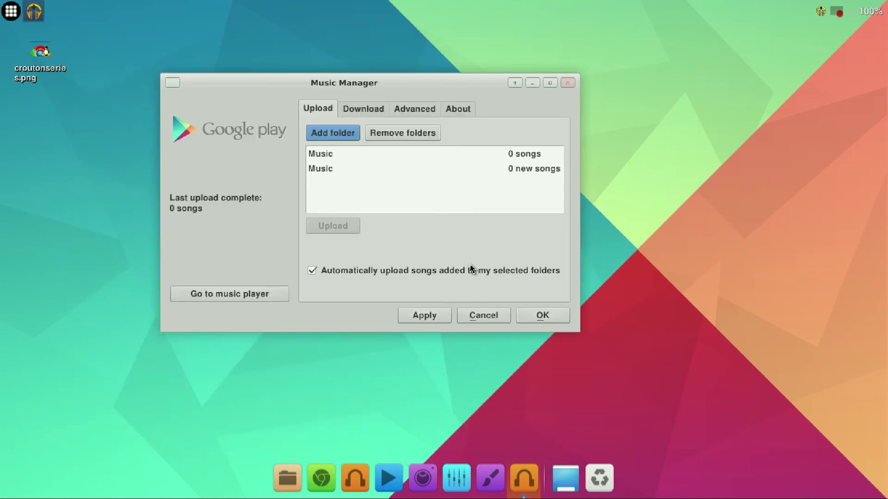
click(434, 317)
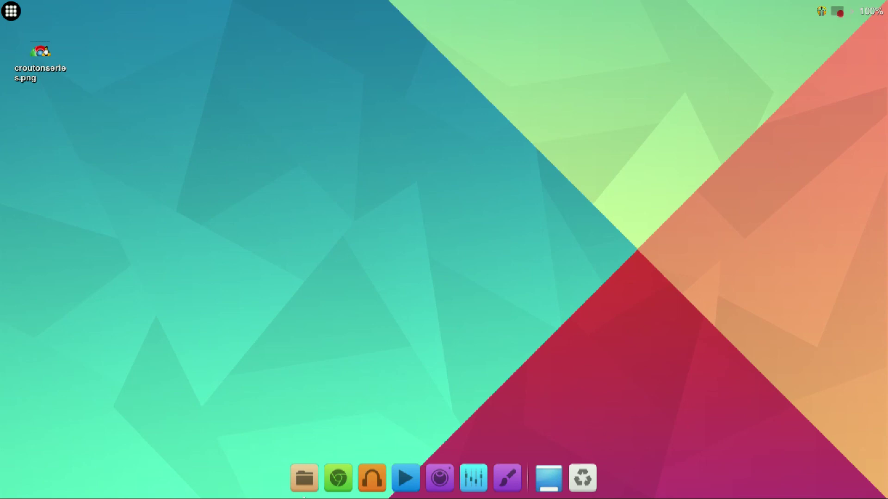
Step: Open File Manager on Downloads and select the newly created Music folder
click(305, 481)
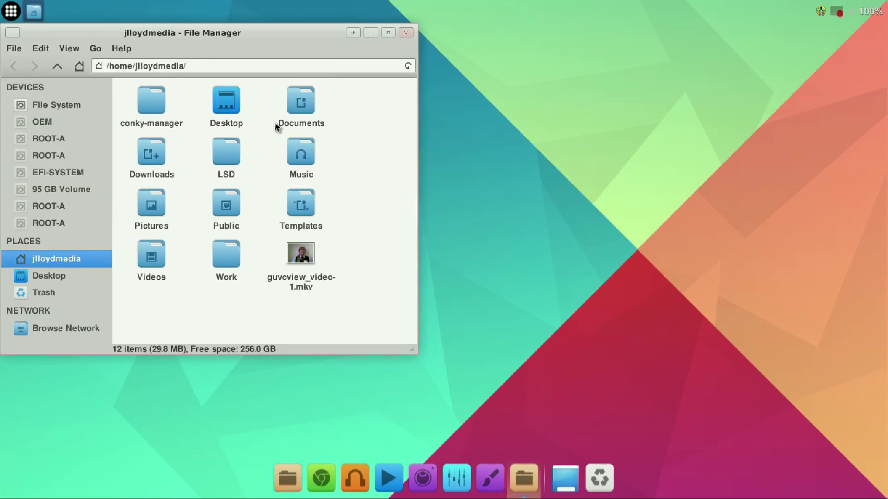
double_click(149, 159)
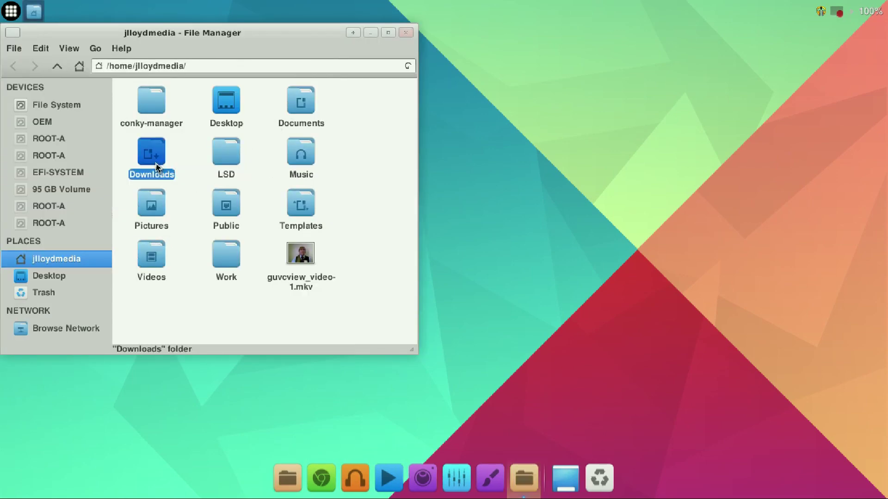
drag(203, 33, 250, 33)
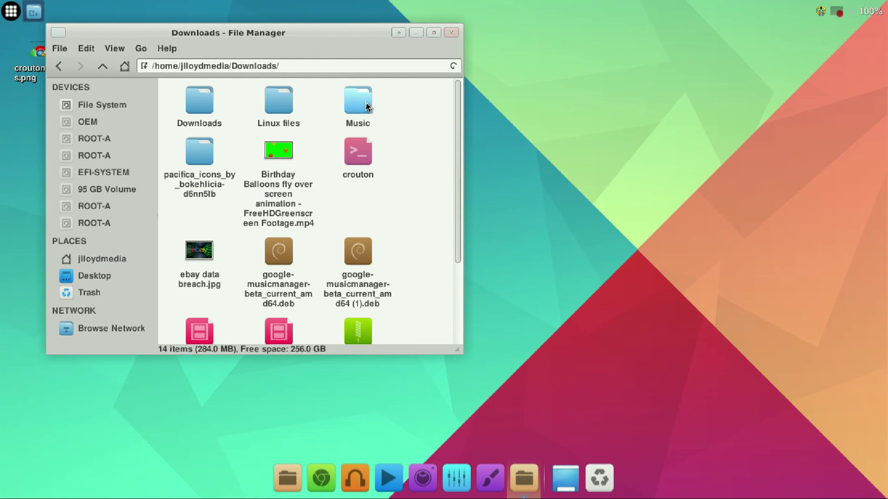
click(366, 105)
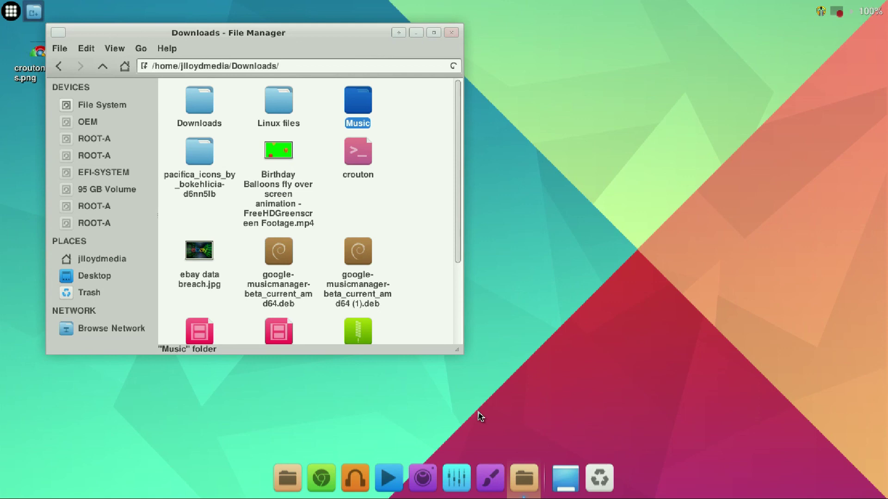
drag(242, 34, 365, 54)
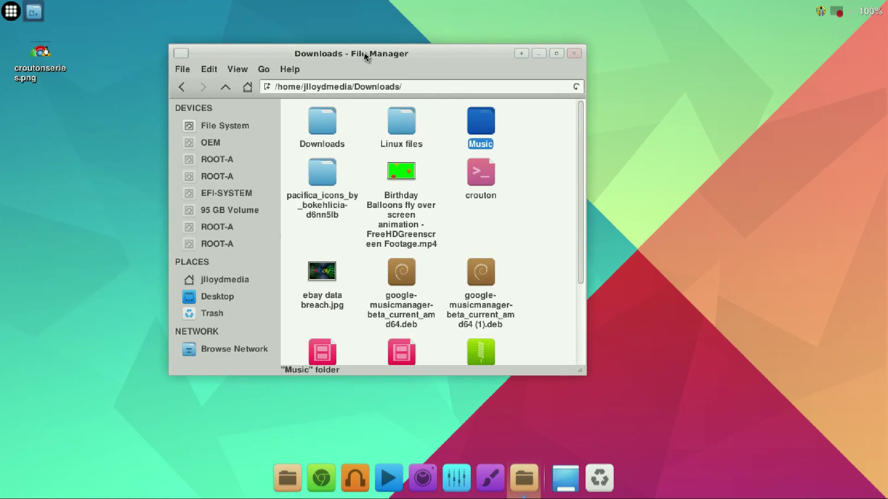